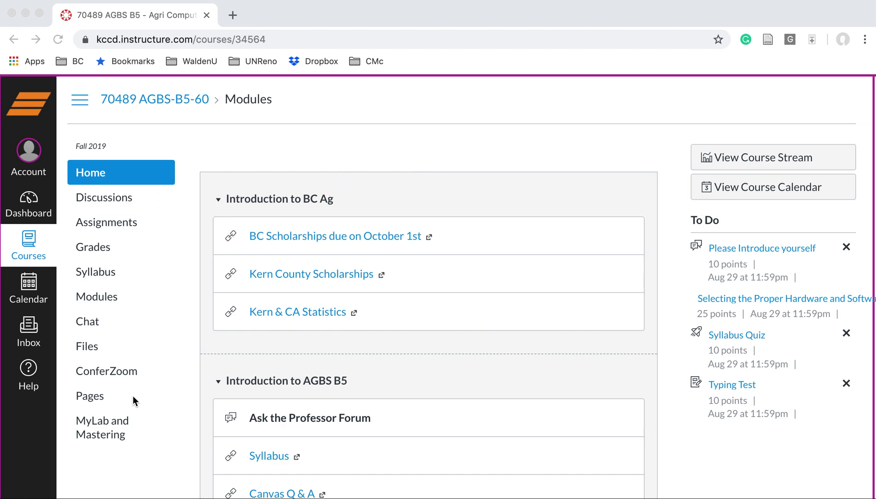
# From the Canvas course's MyLab and Mastering page, launch Pearson MyLab registration in a new tab
pyautogui.click(105, 425)
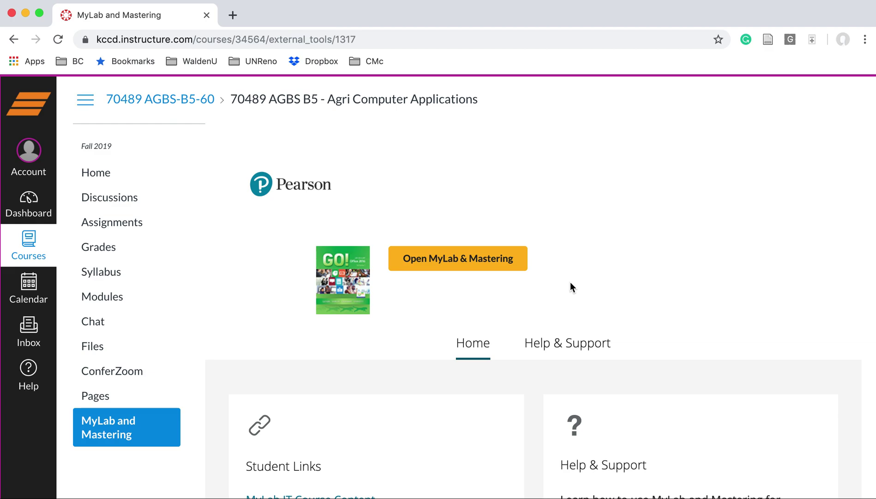
pyautogui.scroll(-4, 570, 287)
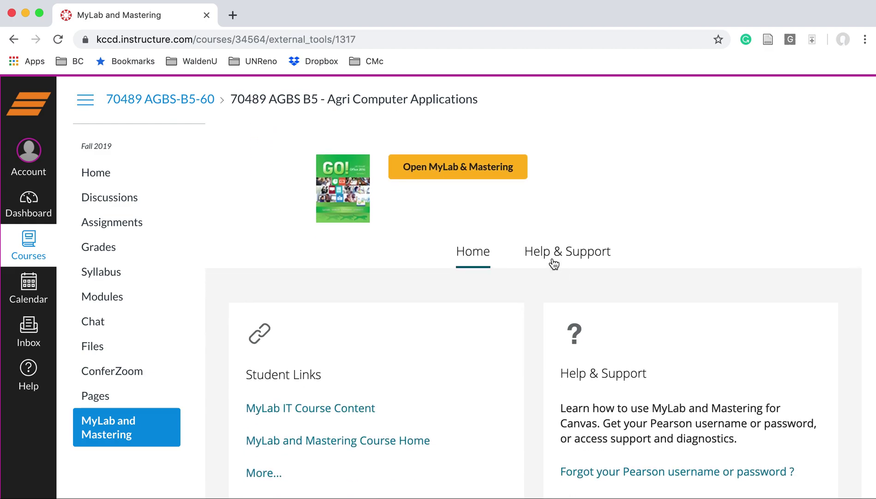
pyautogui.click(467, 173)
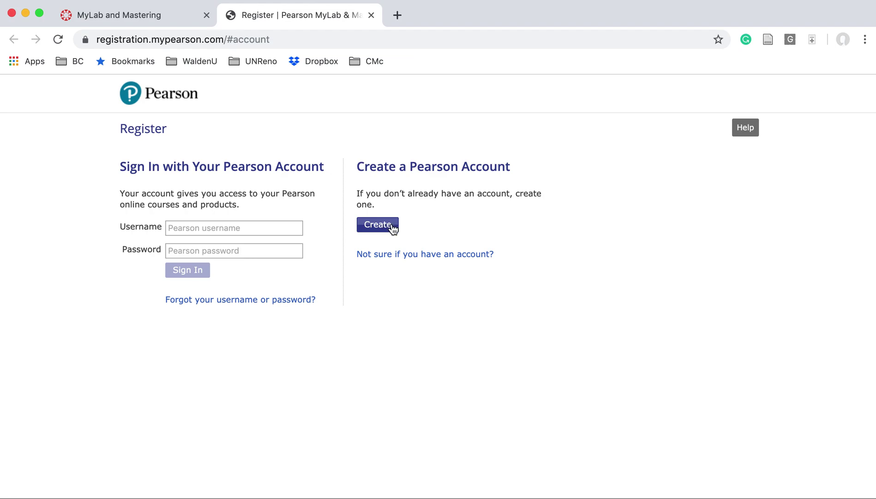
# Start a Pearson account, autofilling the saved e-mail, first and last name, and an e-mail-based username
pyautogui.click(391, 226)
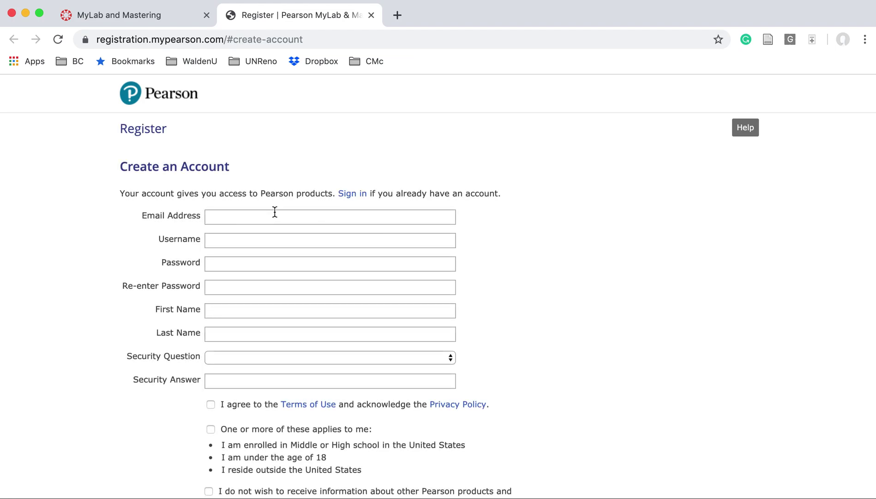
pyautogui.click(272, 217)
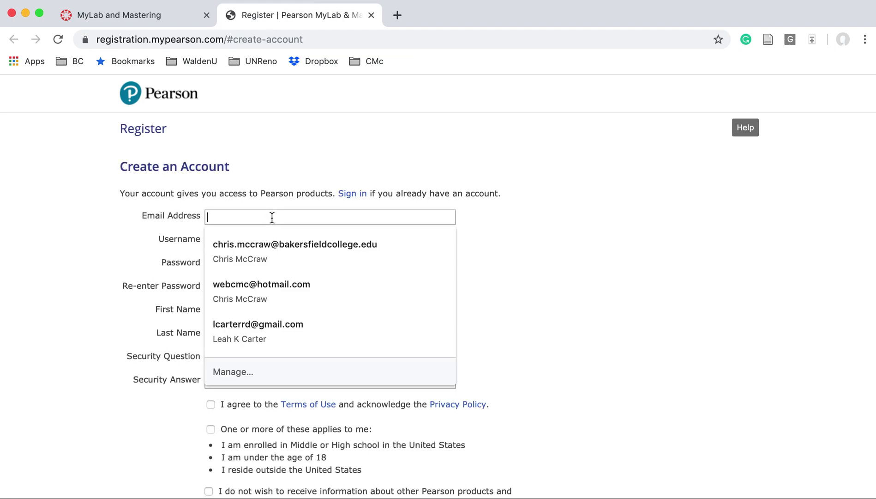
pyautogui.click(265, 283)
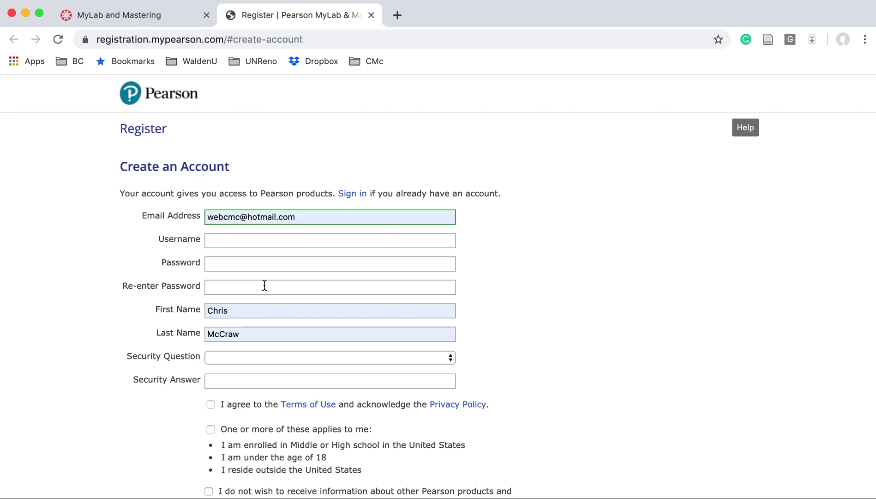
pyautogui.click(239, 243)
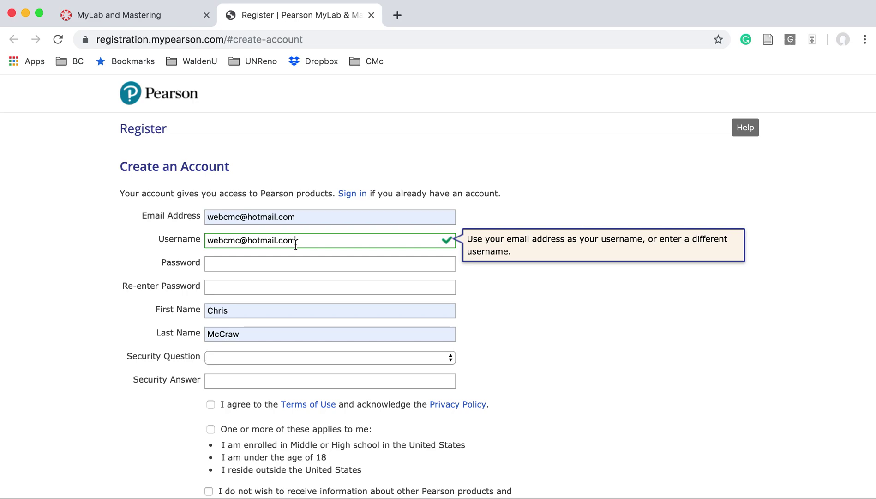
pyautogui.click(278, 264)
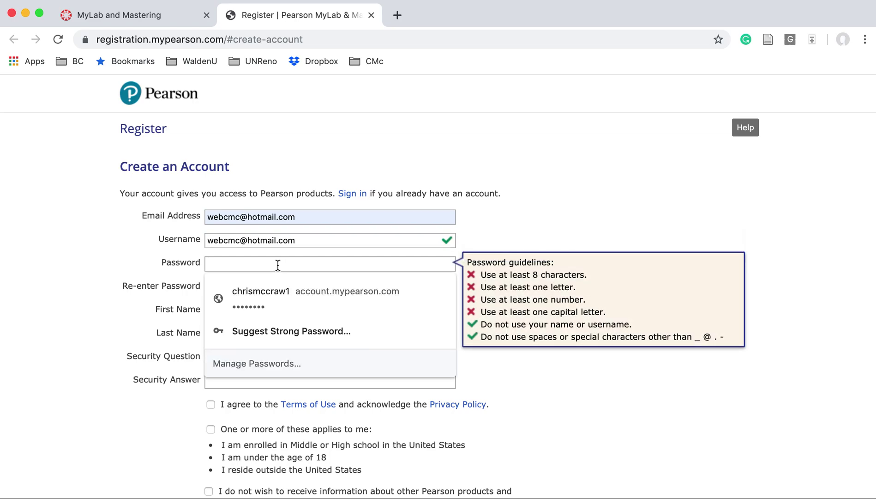
# Replace the rejected password with a valid one and type it again in Re-enter Password
pyautogui.write('•••••••••')
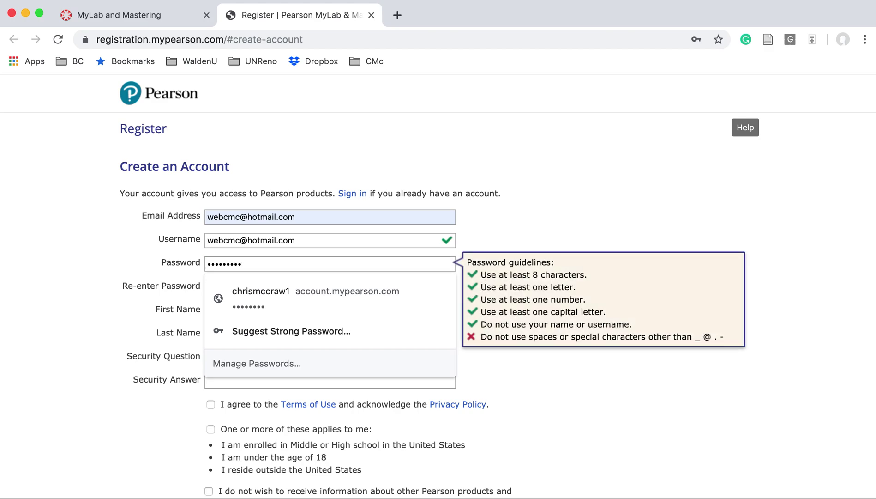
pyautogui.press('Tab')
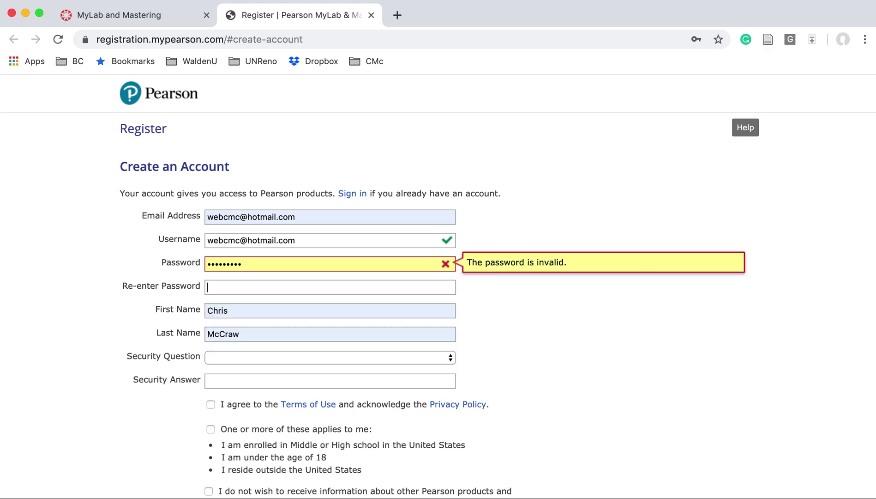
pyautogui.click(299, 264)
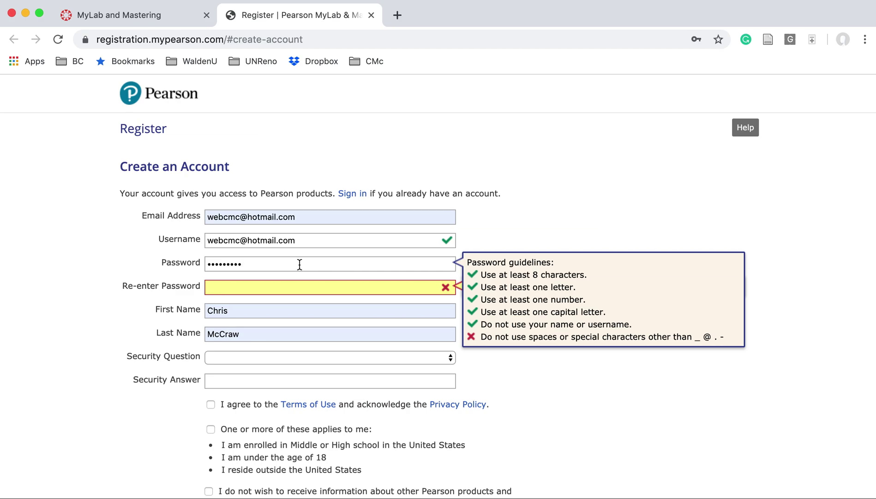
pyautogui.moveTo(299, 264); pyautogui.dragTo(192, 265)
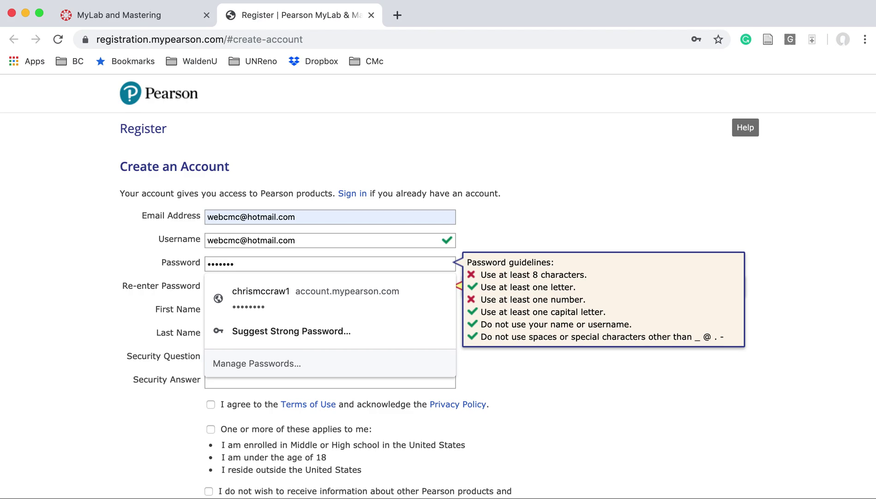
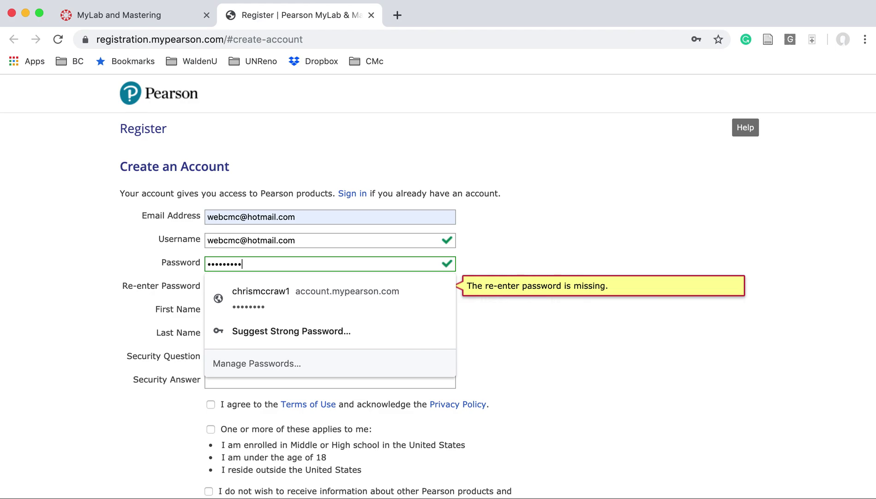
pyautogui.press('Tab')
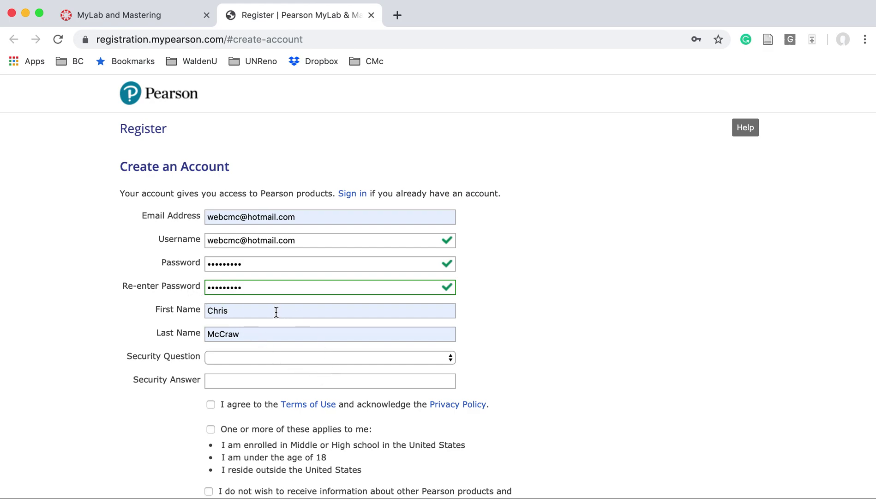
# Choose the father's middle name security question and enter its answer
pyautogui.click(418, 358)
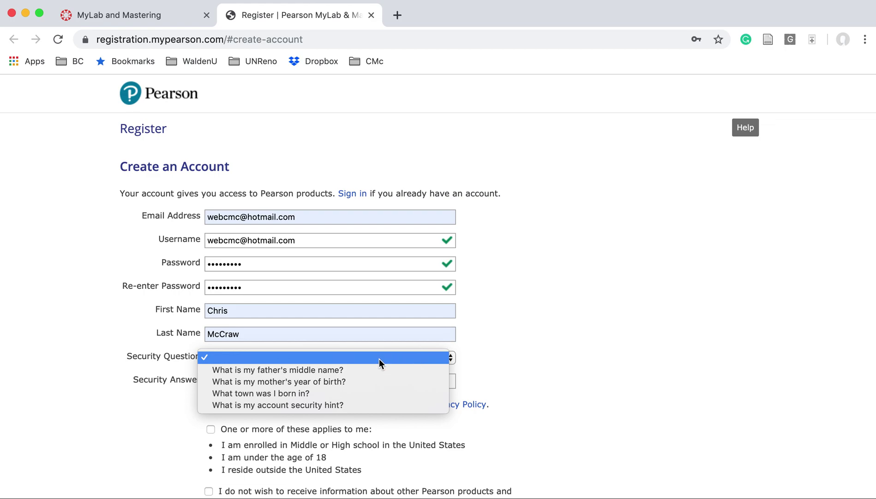
pyautogui.click(329, 369)
pyautogui.click(263, 382)
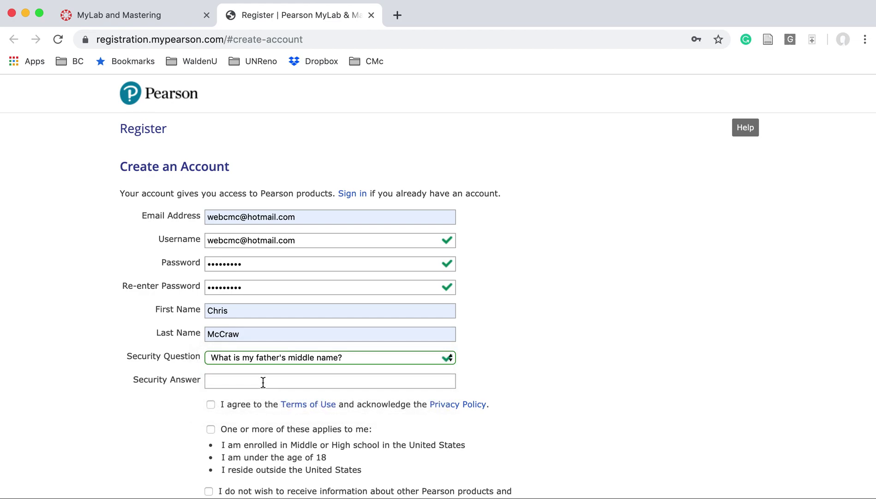
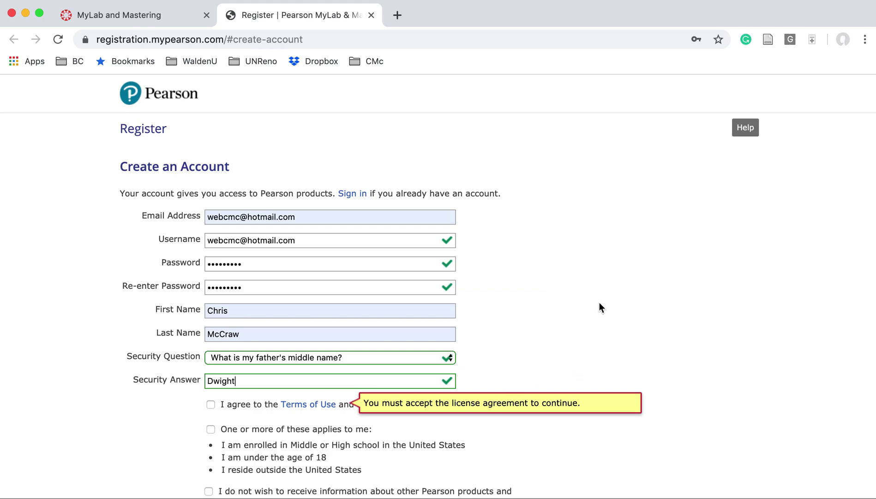
# Accept the Terms of Use and Privacy Policy, opt out of Pearson marketing, and create the account
pyautogui.scroll(-3, 599, 302)
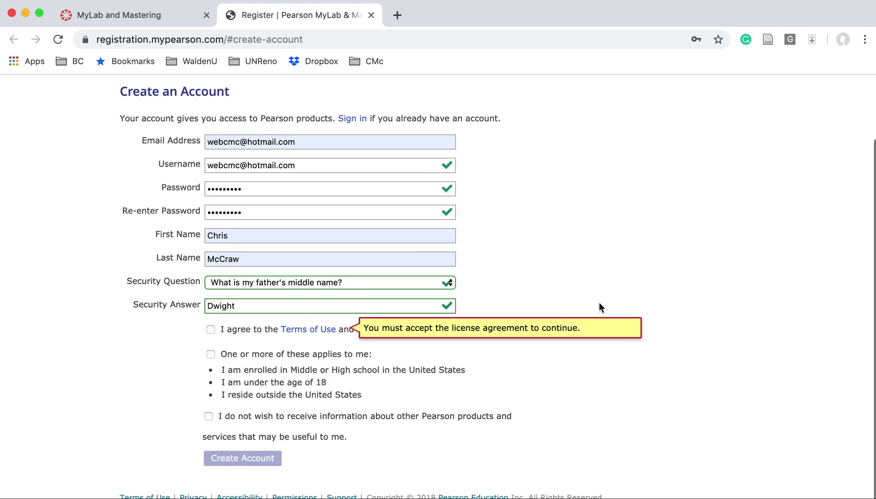
pyautogui.click(210, 331)
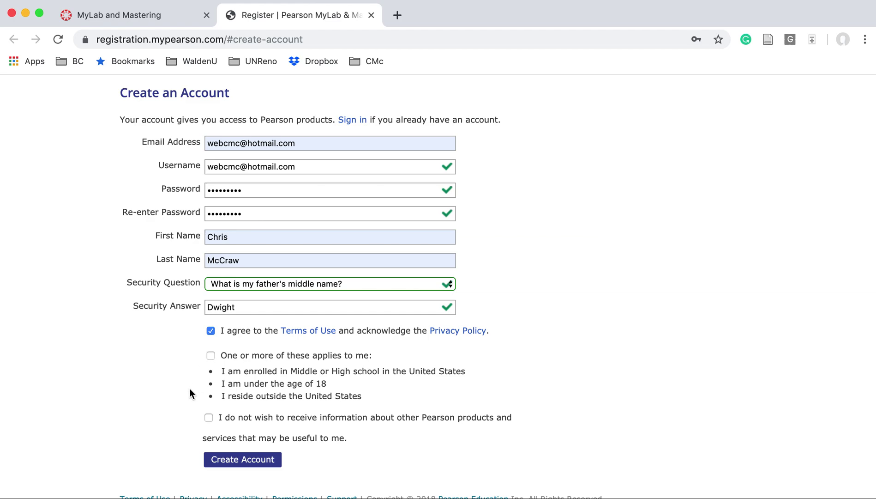
pyautogui.click(209, 418)
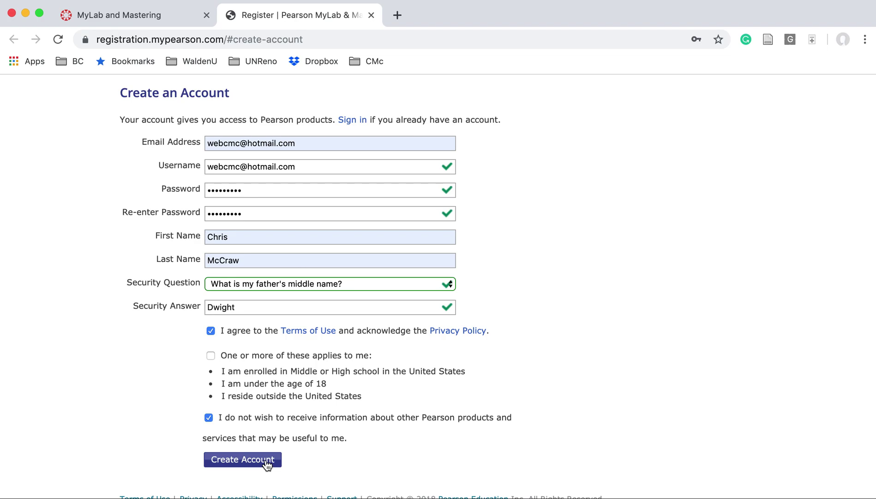
pyautogui.click(267, 464)
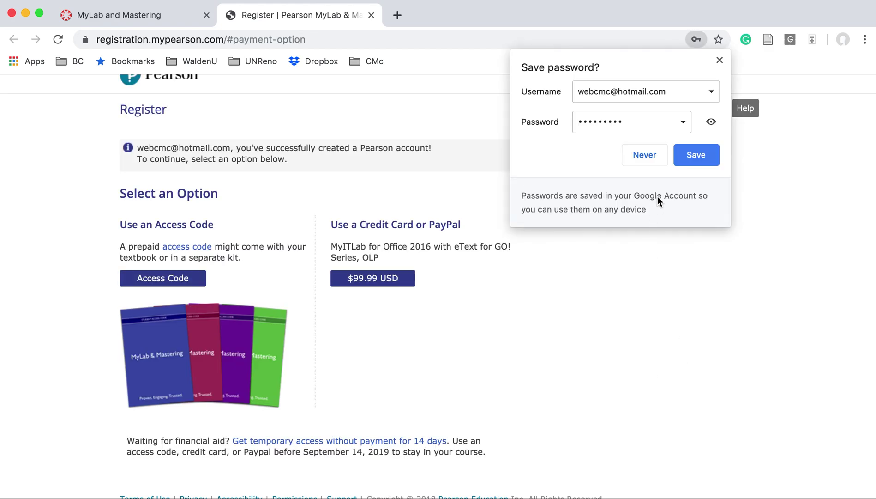
# Save the new account password in Chrome and review the Select an Option payment choices
pyautogui.click(702, 159)
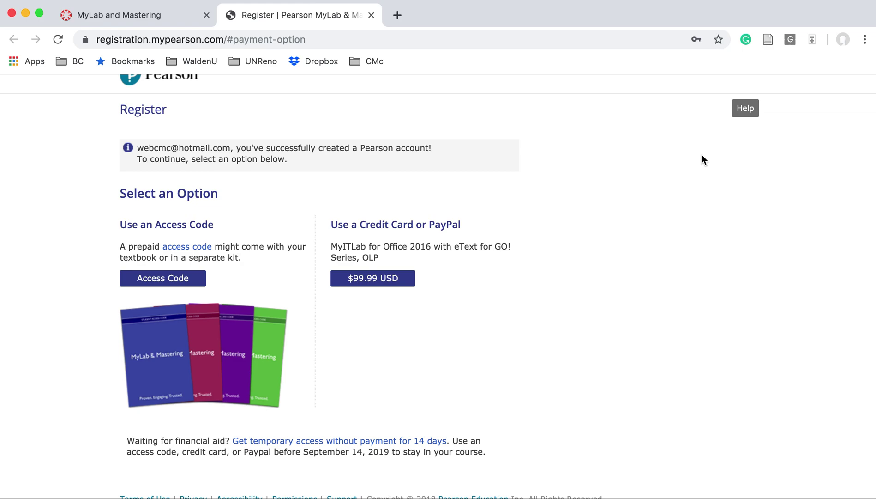
pyautogui.scroll(1, 701, 159)
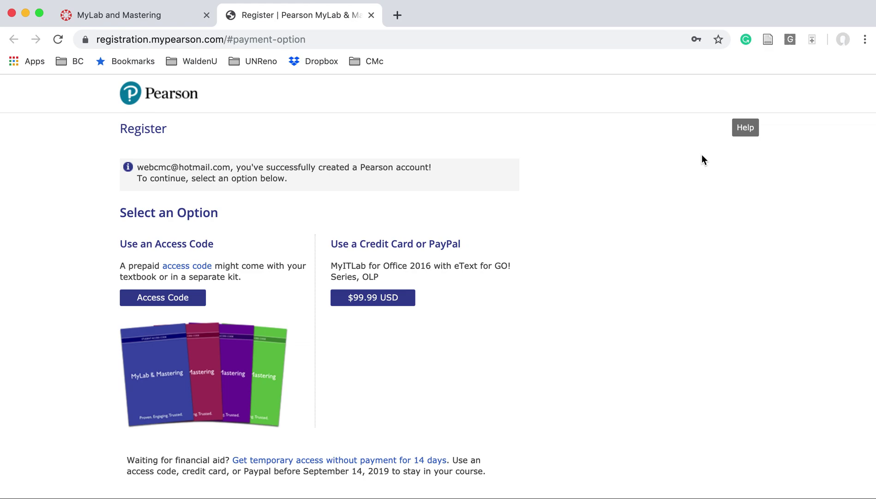
pyautogui.scroll(-1, 558, 205)
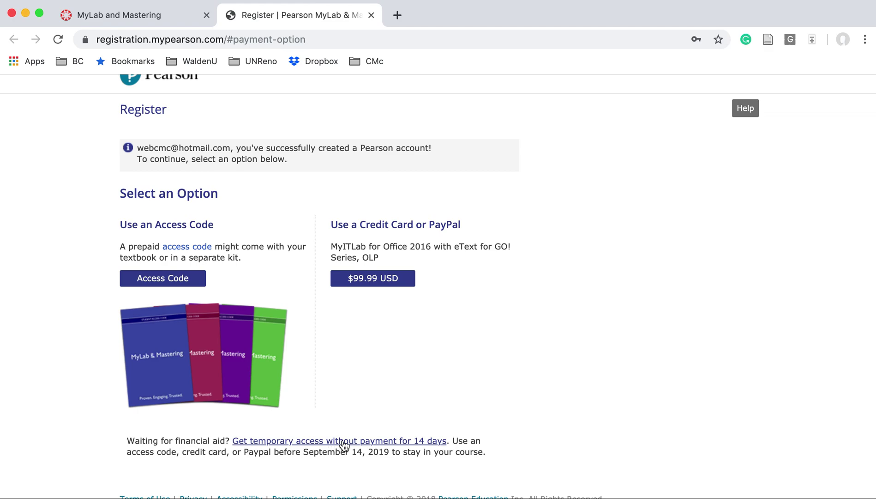
# Request 14-day temporary access without payment and confirm it for the AGBS B5 Agri Computer Applications course
pyautogui.click(343, 442)
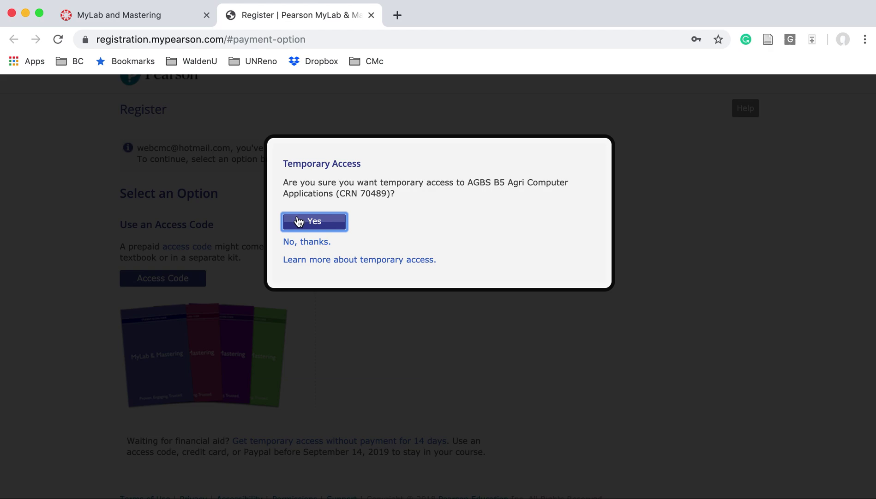
pyautogui.click(329, 223)
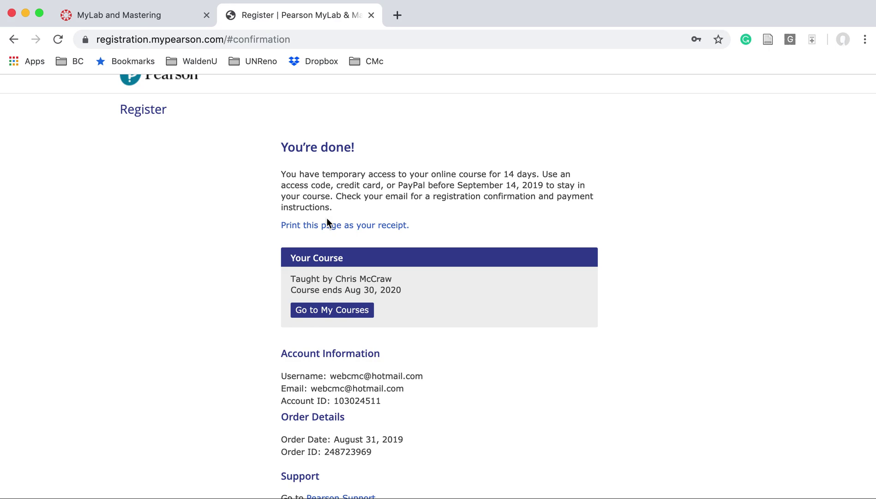
# Go to My Courses from the confirmation page to launch the course in MyLab IT
pyautogui.scroll(-1, 327, 222)
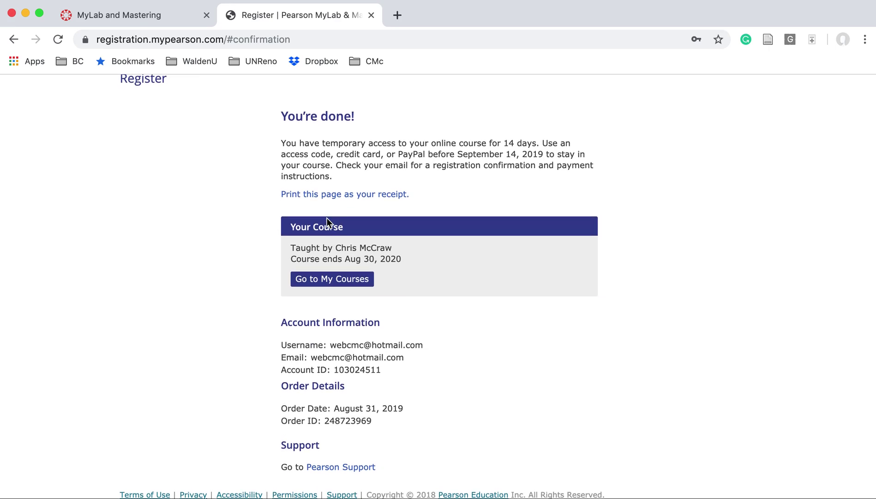
pyautogui.click(335, 286)
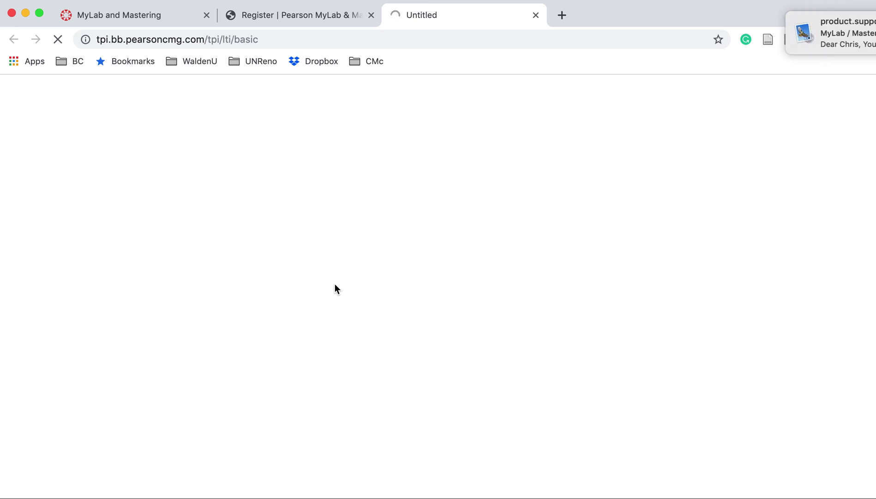